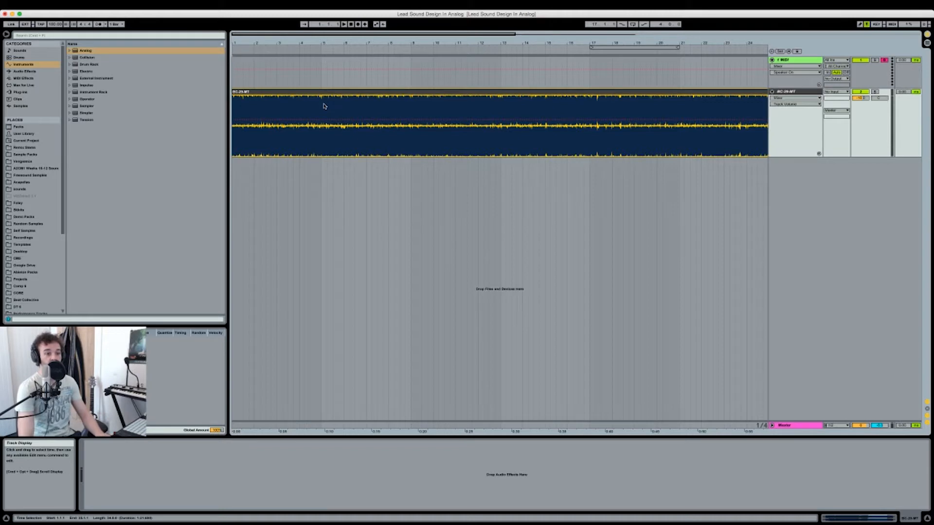
- Play the opening bars of the audio track, then stop playback
key(space)
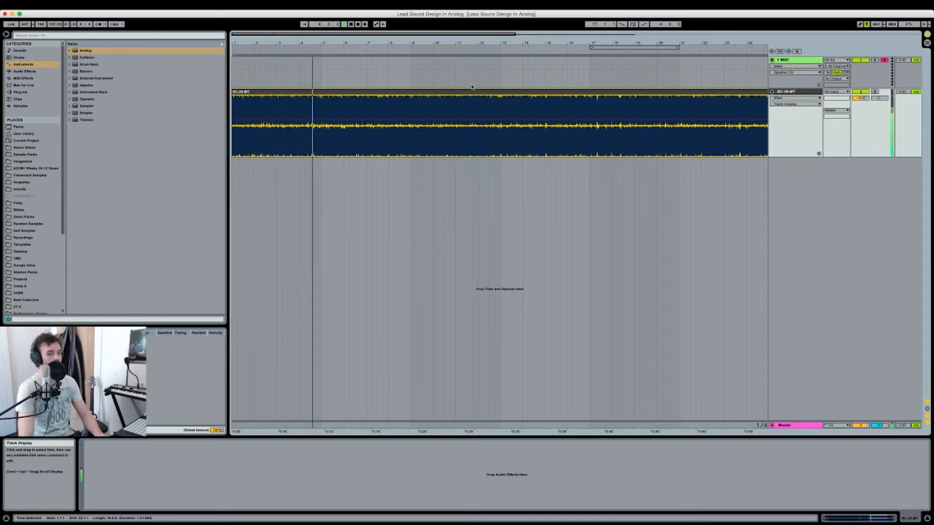
key(space)
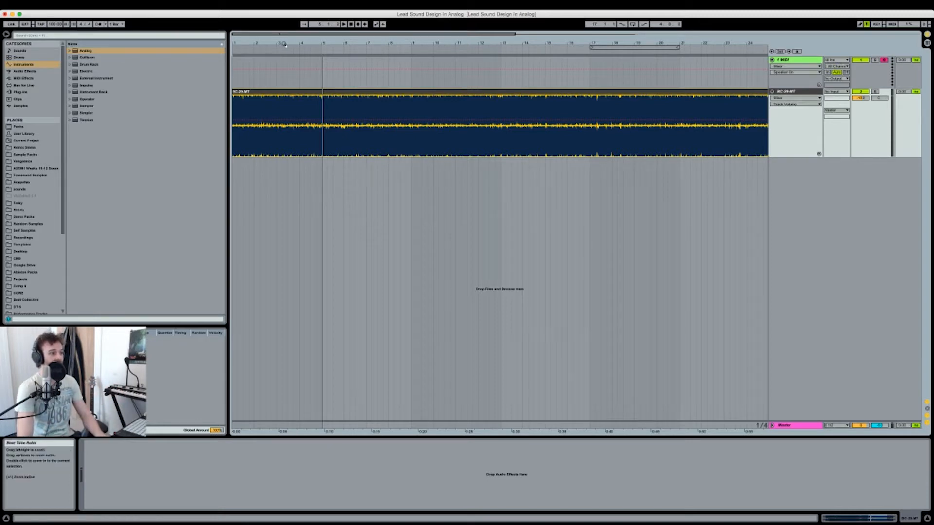
- Load the Analog instrument onto the MIDI track and set its keyboard voices to Mono
click(794, 61)
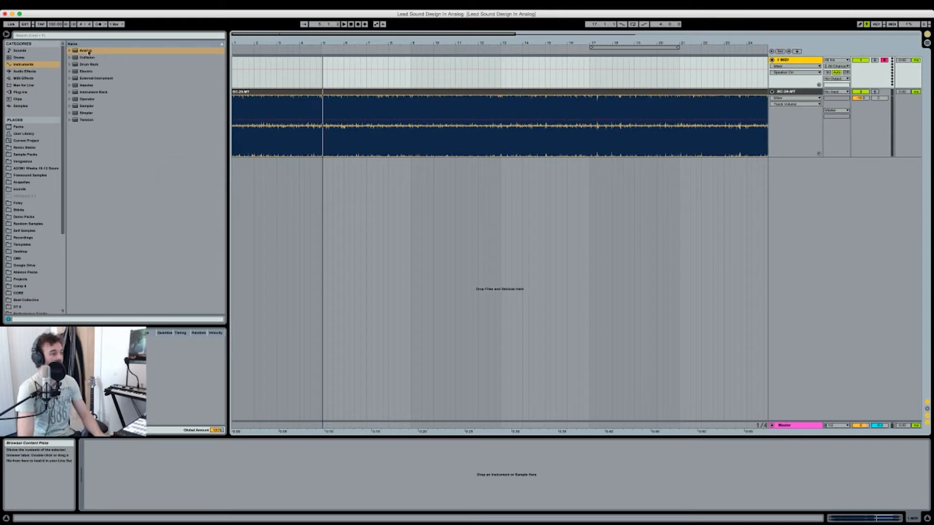
drag(89, 52, 123, 489)
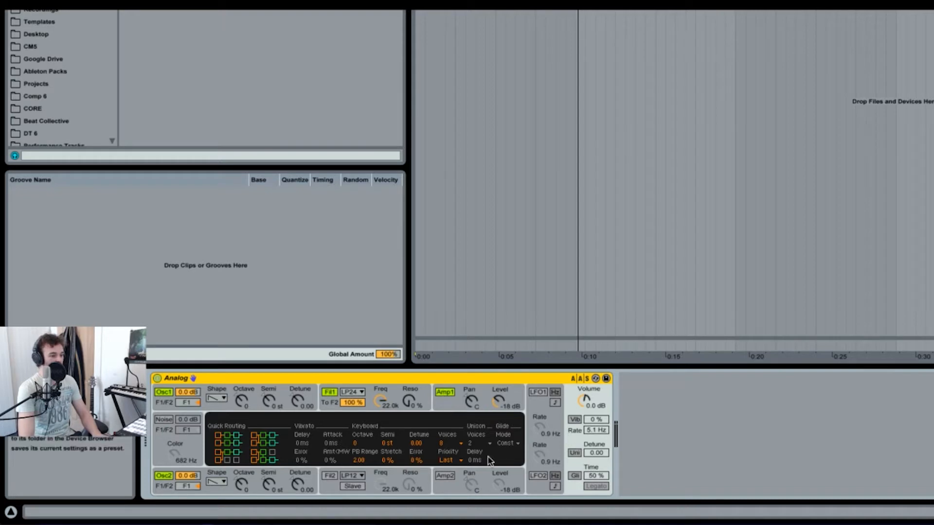
click(460, 444)
click(319, 406)
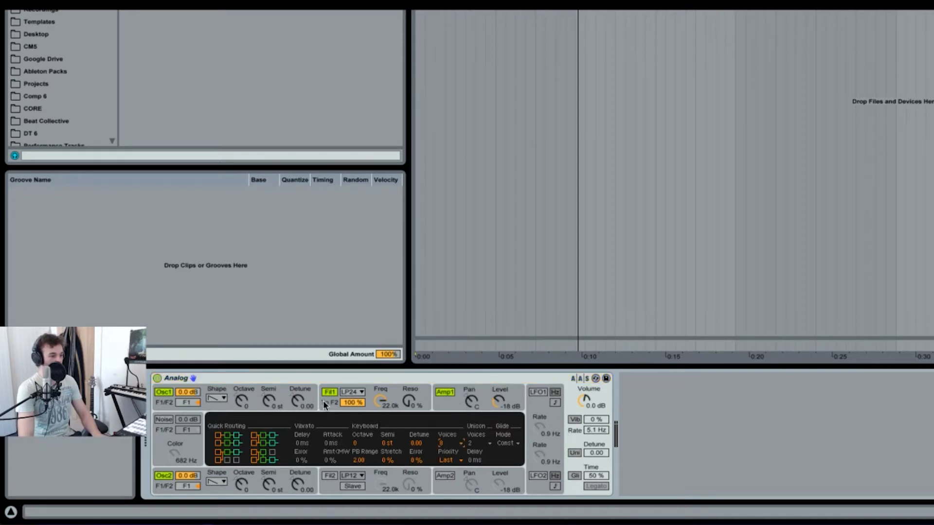
click(311, 404)
click(582, 429)
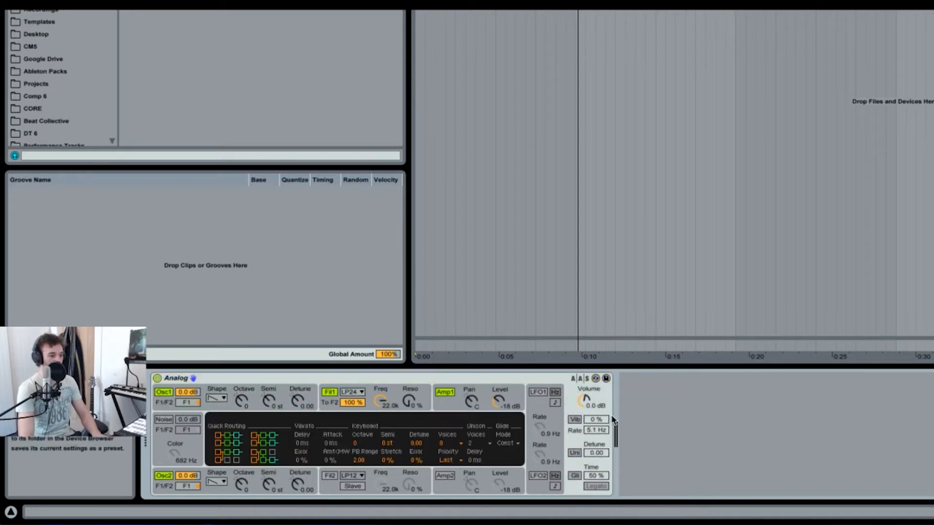
click(459, 444)
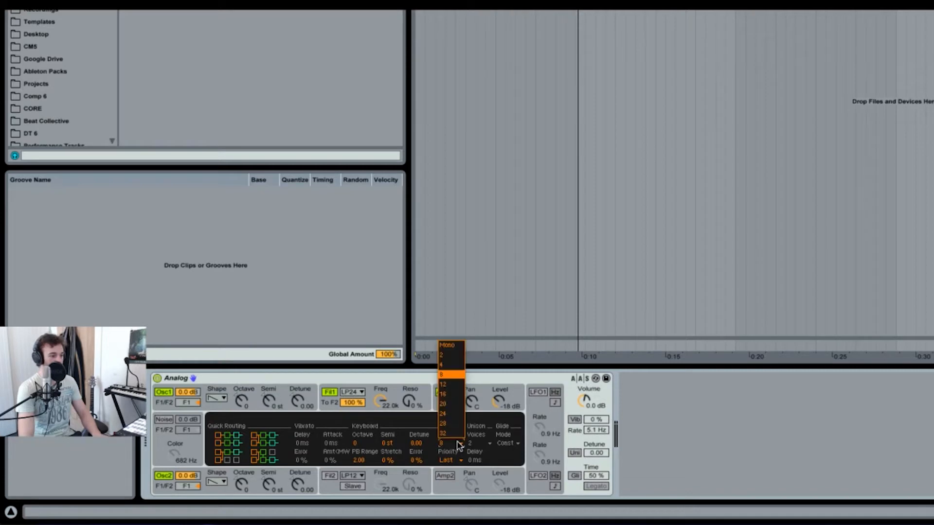
click(450, 348)
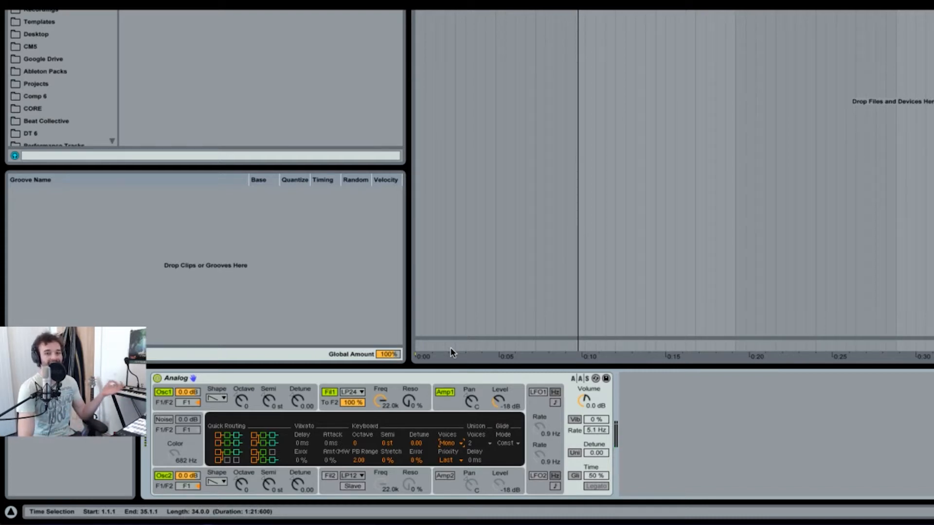
- Shorten the release of Analog's Amp1 envelope to 5 ms
click(446, 410)
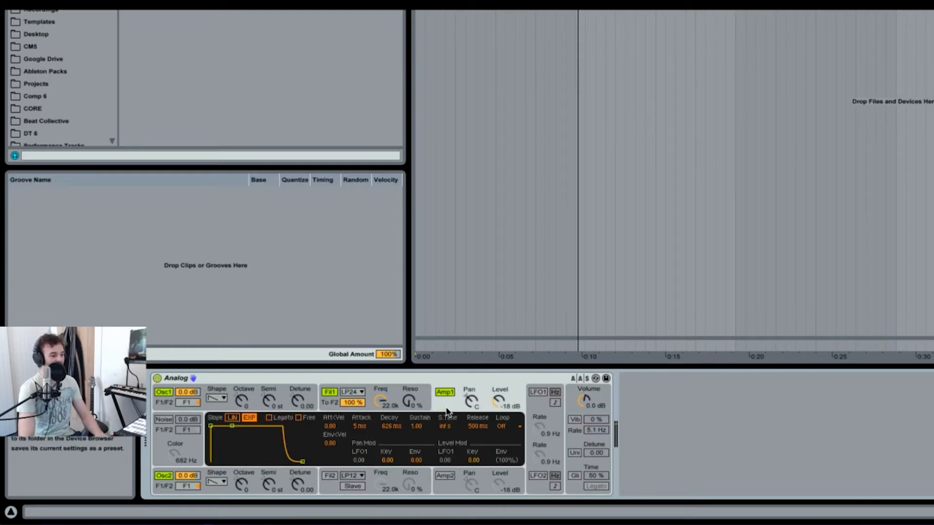
drag(478, 427, 477, 424)
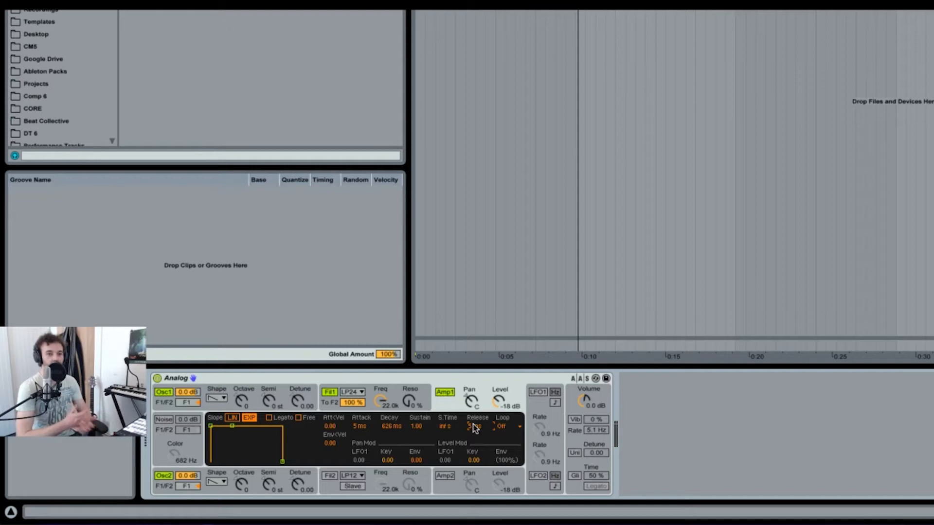
- Set Osc1's octave to 1 and its sub level to 100%
click(216, 410)
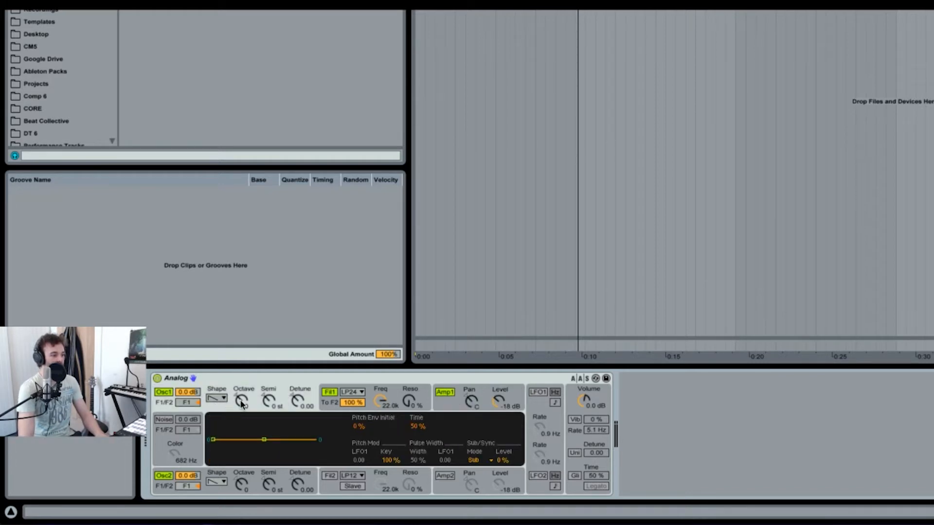
drag(241, 400, 241, 389)
drag(503, 459, 503, 419)
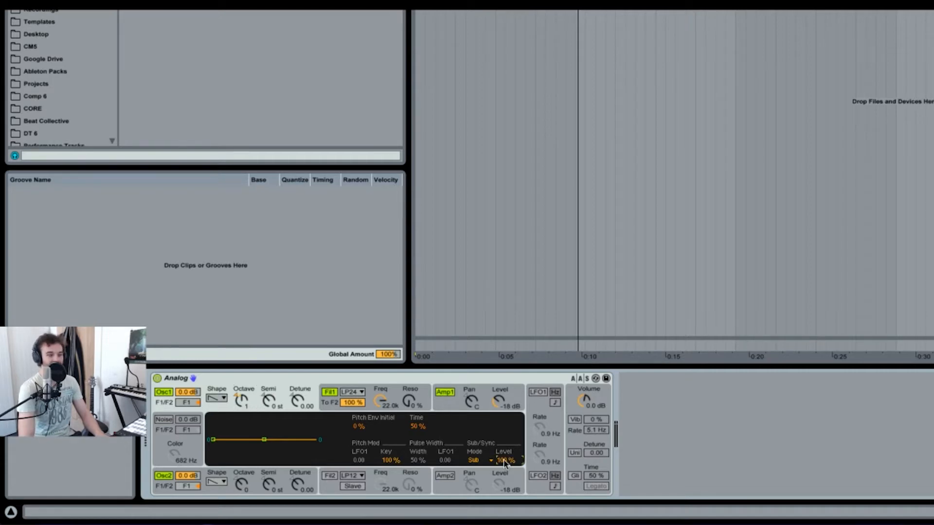
- Set Osc2's sub level to 100% and detune Osc1 to 0.09 and Osc2 to -0.05
click(223, 494)
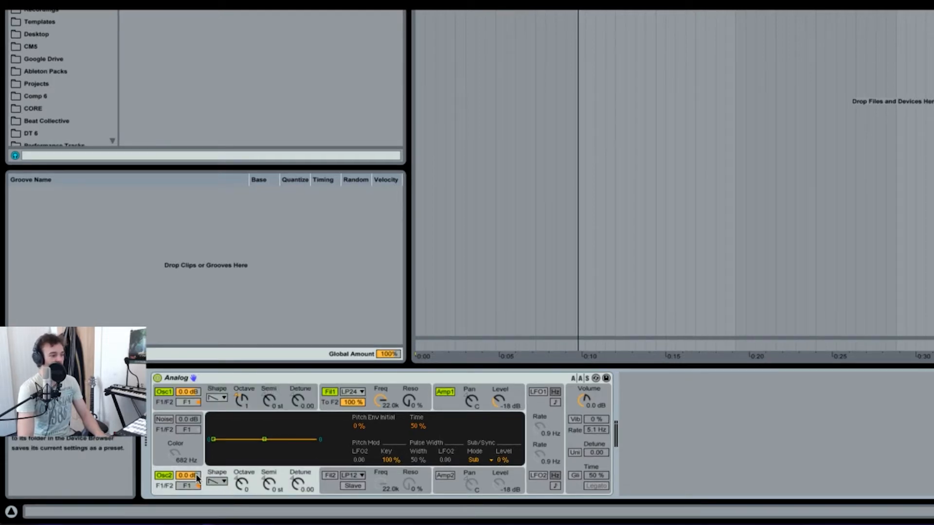
mouse_move(506, 461)
mouse_down()
mouse_move(506, 440)
mouse_move(509, 466)
mouse_up()
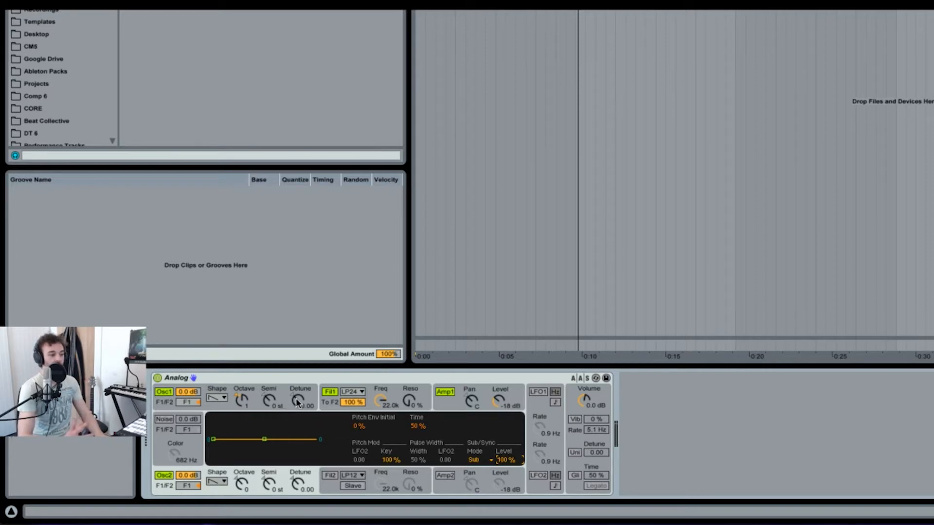
drag(298, 402, 298, 398)
drag(297, 484, 297, 487)
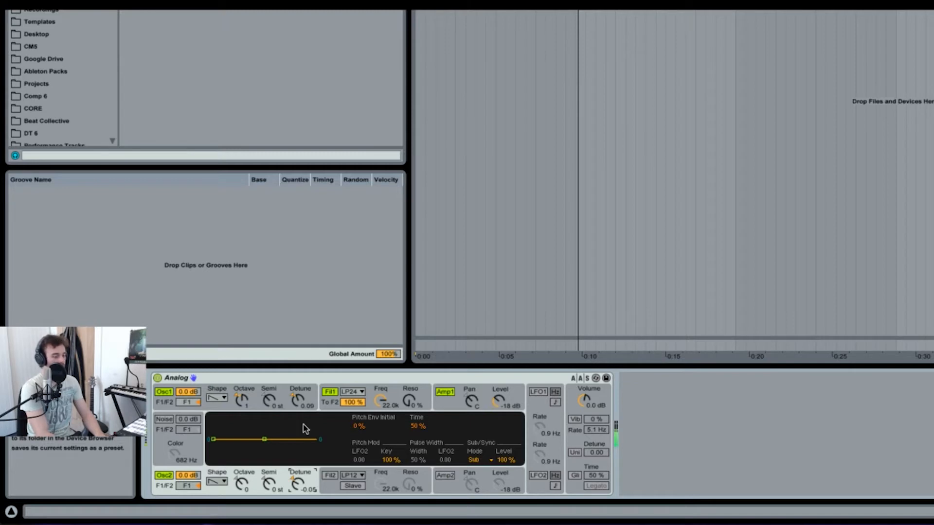
- Enable unison in Analog with a detune of 21.00, try 4 voices and return to 2
click(570, 438)
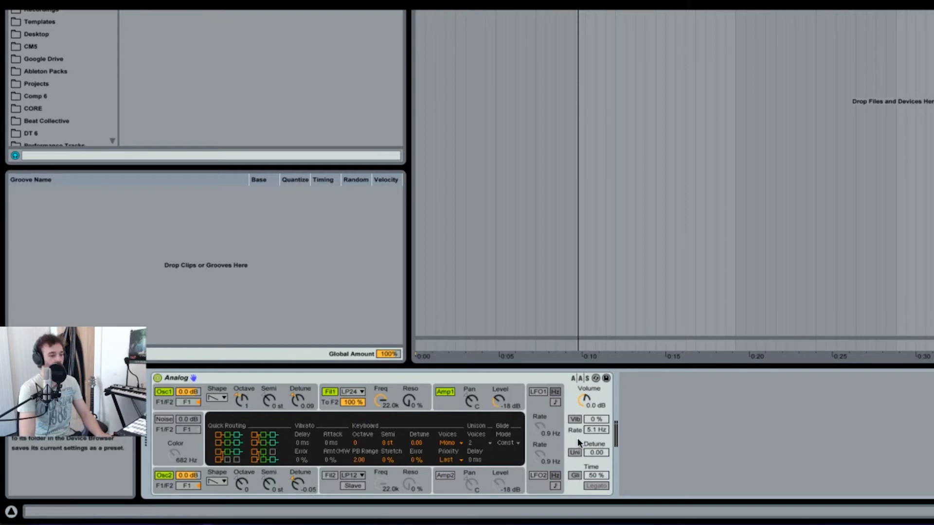
click(575, 453)
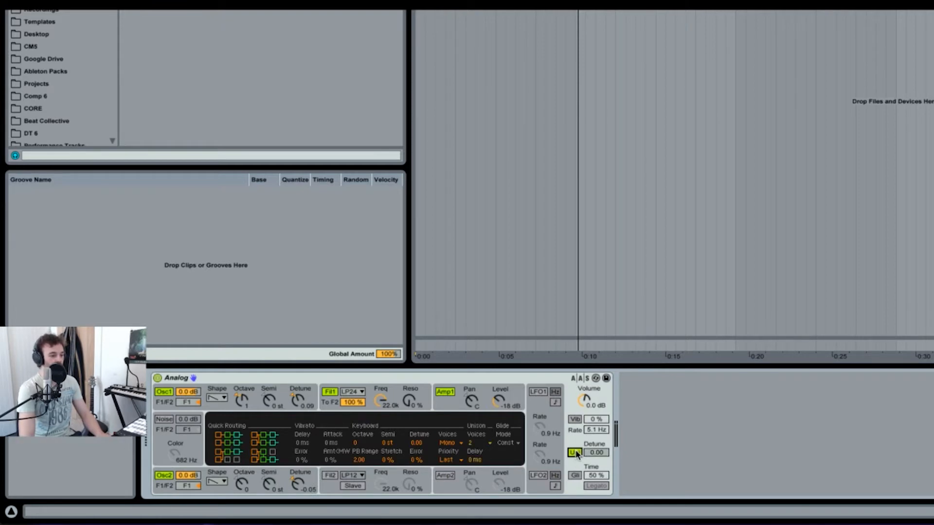
drag(597, 453, 596, 440)
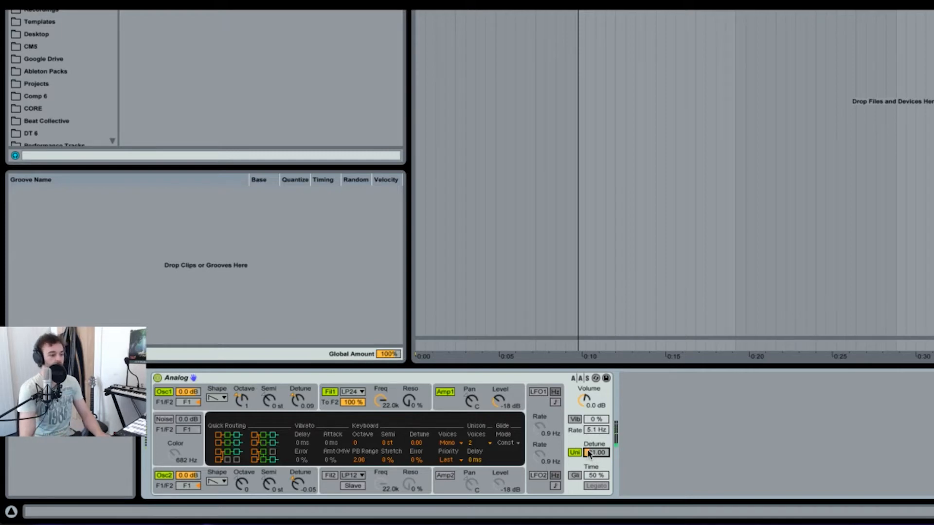
drag(489, 444, 485, 418)
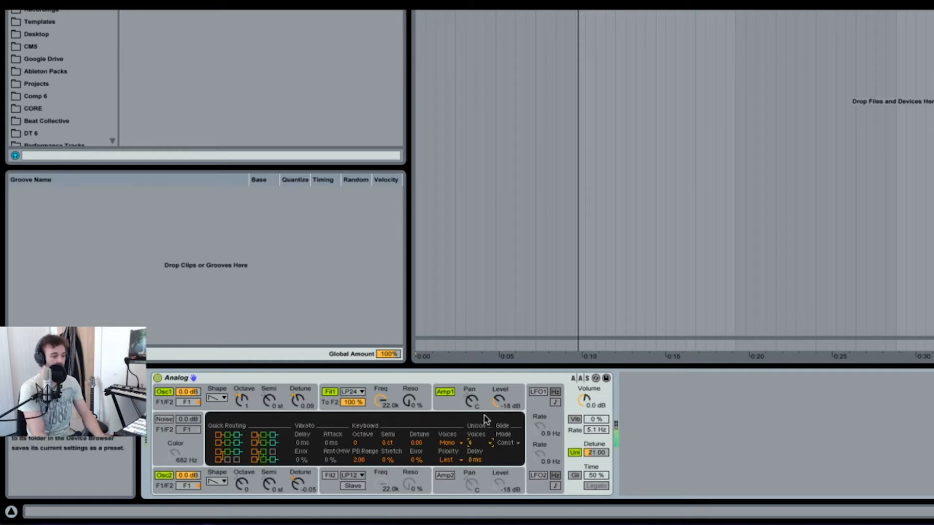
click(485, 441)
click(484, 455)
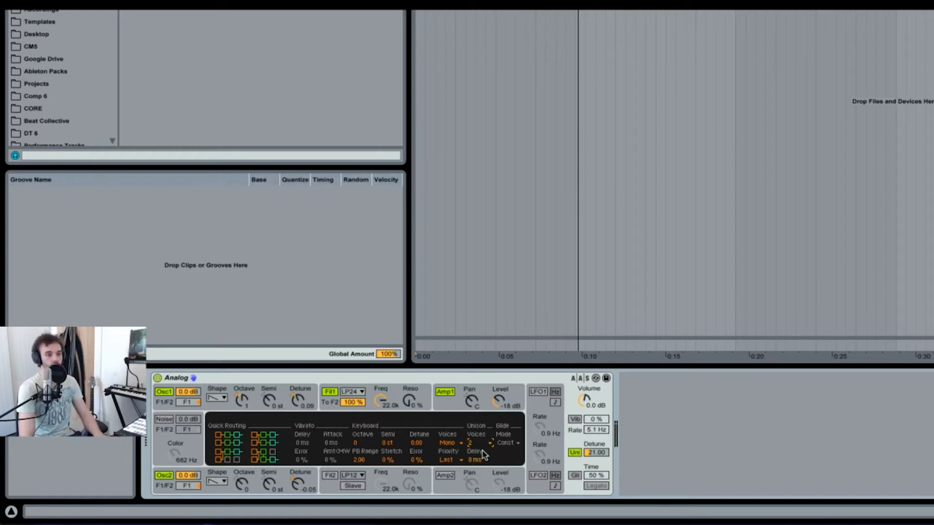
- Enable vibrato with a 6.7 Hz rate and set its modulation wheel amount to 65%
click(576, 418)
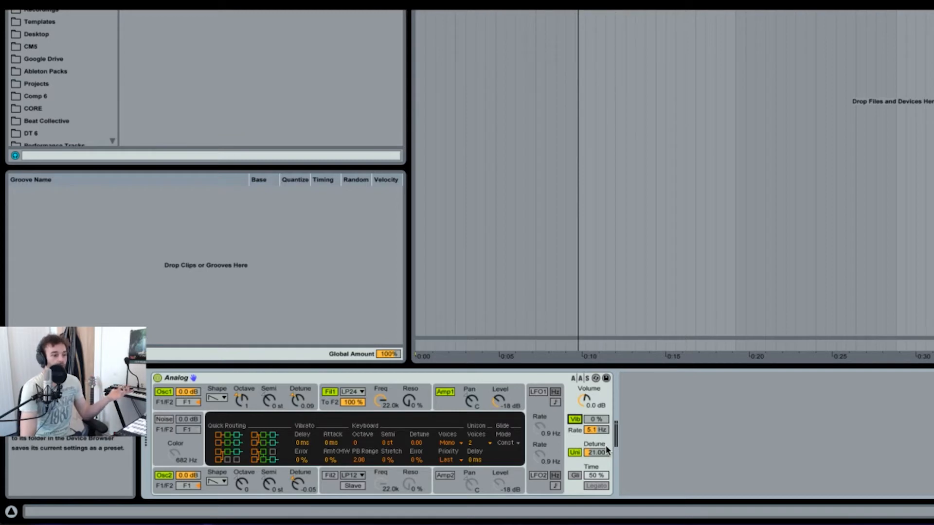
mouse_move(599, 423)
mouse_down()
mouse_move(600, 409)
mouse_move(599, 424)
mouse_up()
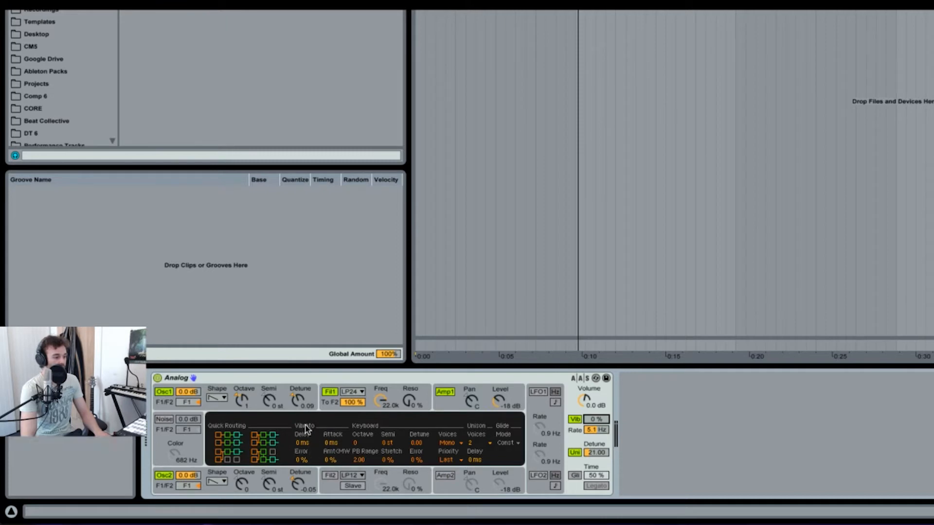
click(330, 463)
text(65)
key(Return)
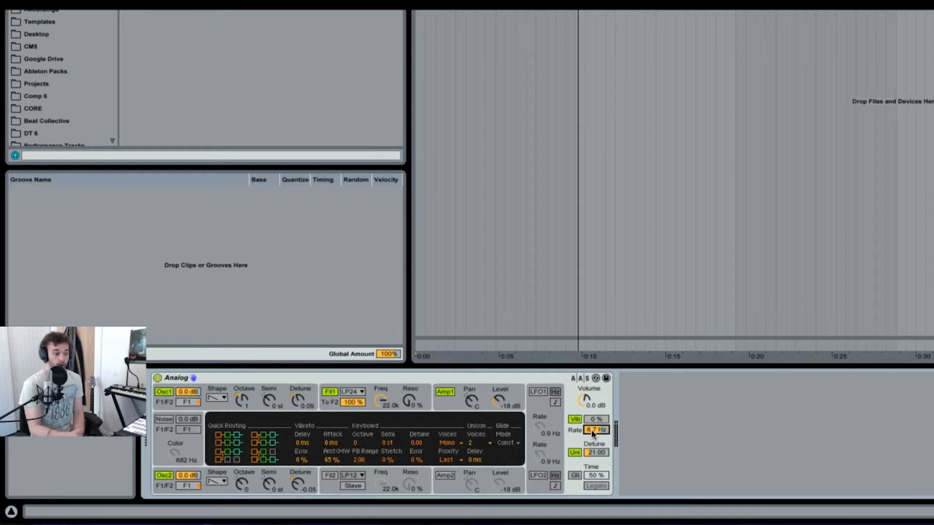
- Try out glide in Analog and set the glide time to 23%
click(575, 477)
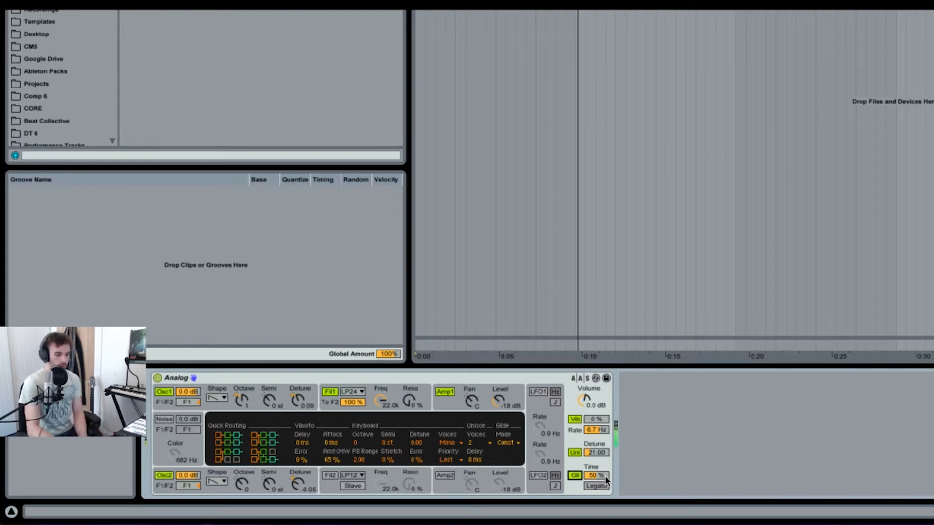
drag(605, 477, 605, 464)
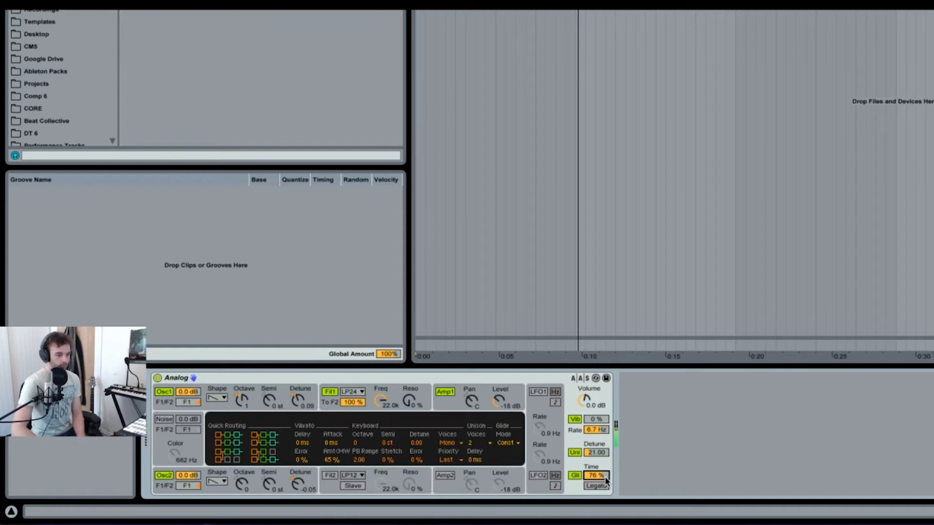
drag(606, 481, 606, 486)
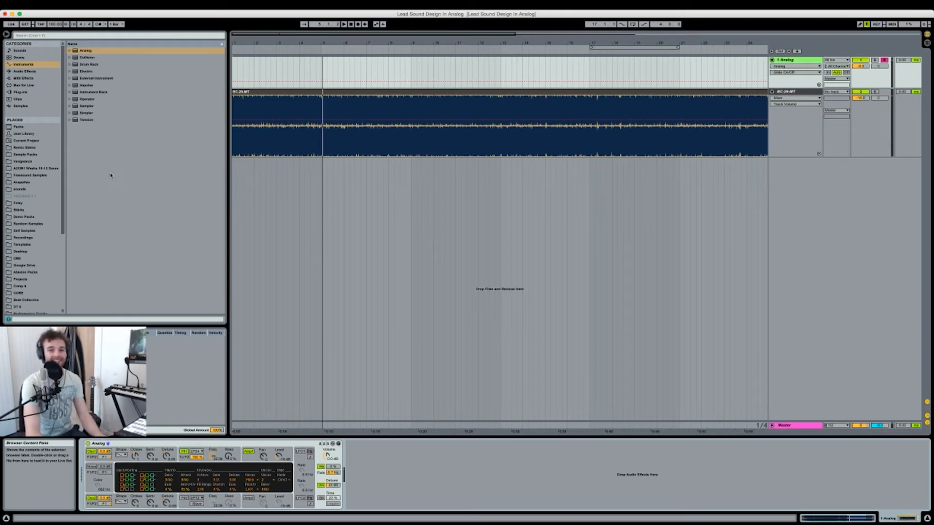
- Add a Chorus after Analog with modulation of 1.81 ms at 0.42 Hz and dry/wet at 40%
click(48, 71)
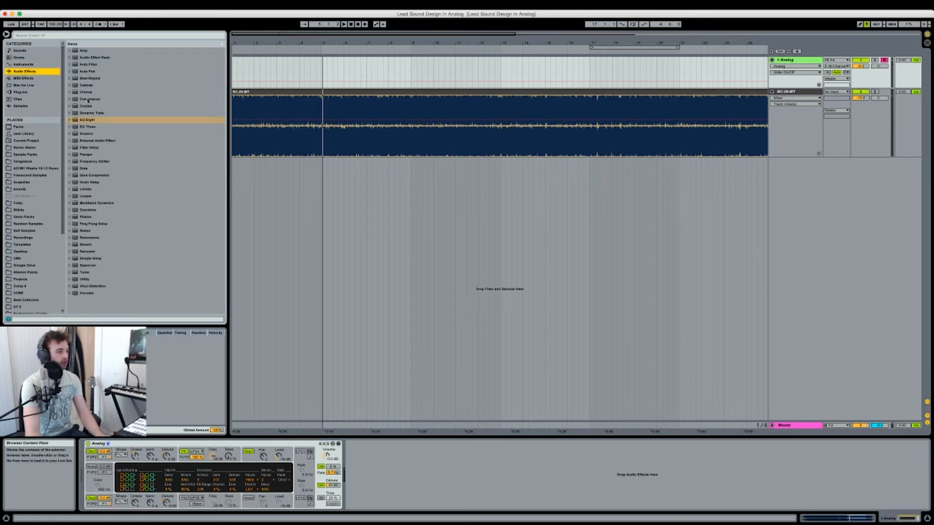
double_click(87, 94)
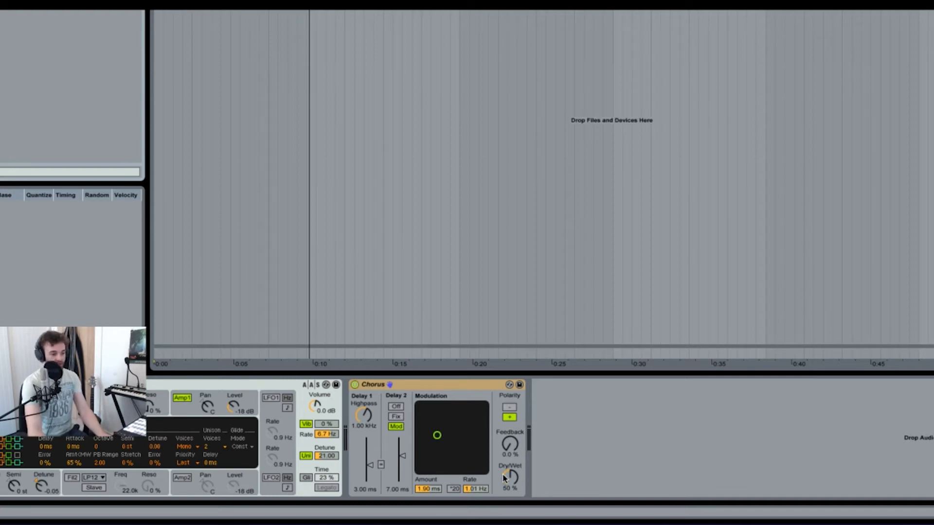
drag(434, 440, 427, 440)
drag(509, 481, 507, 483)
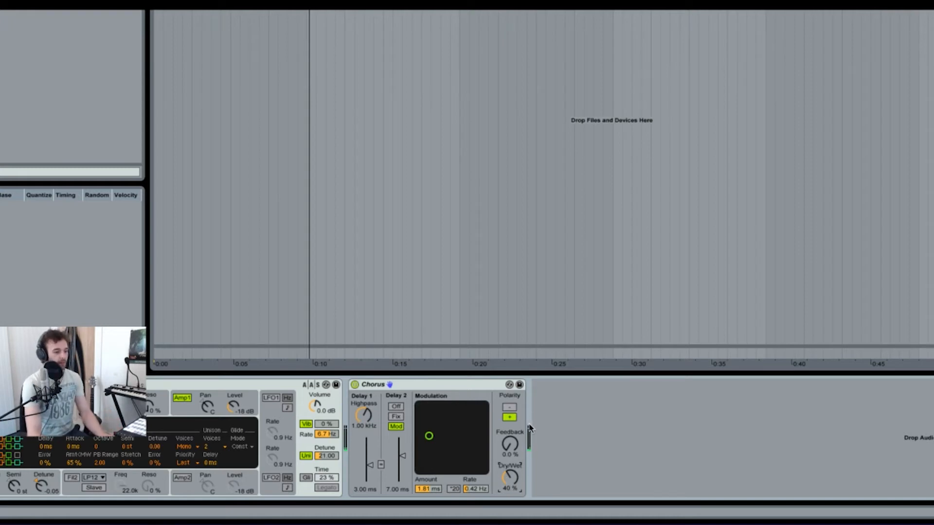
- Try a very slow Chorus modulation rate, then set the rate to 0.85 Hz and the amount to 1.73 ms
scroll(476, 490, down, 10)
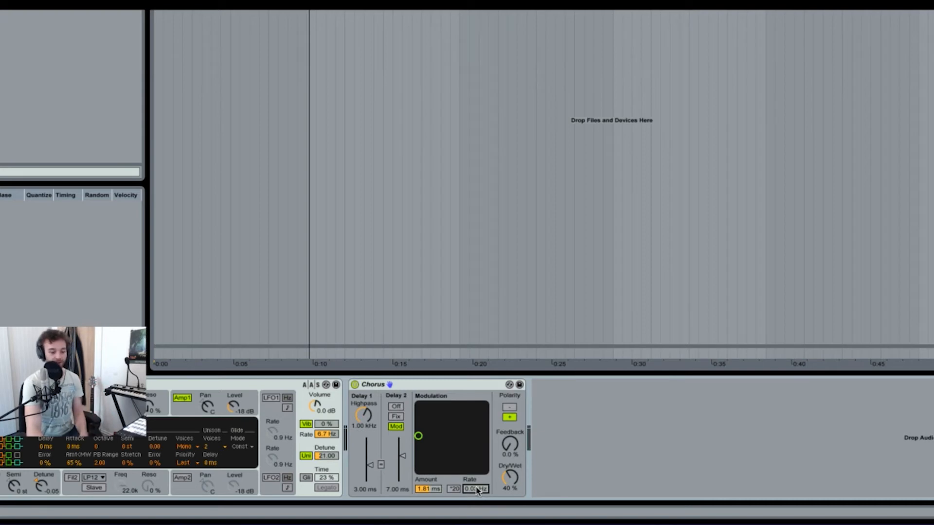
mouse_move(477, 489)
mouse_down()
mouse_move(477, 441)
mouse_move(477, 487)
mouse_up()
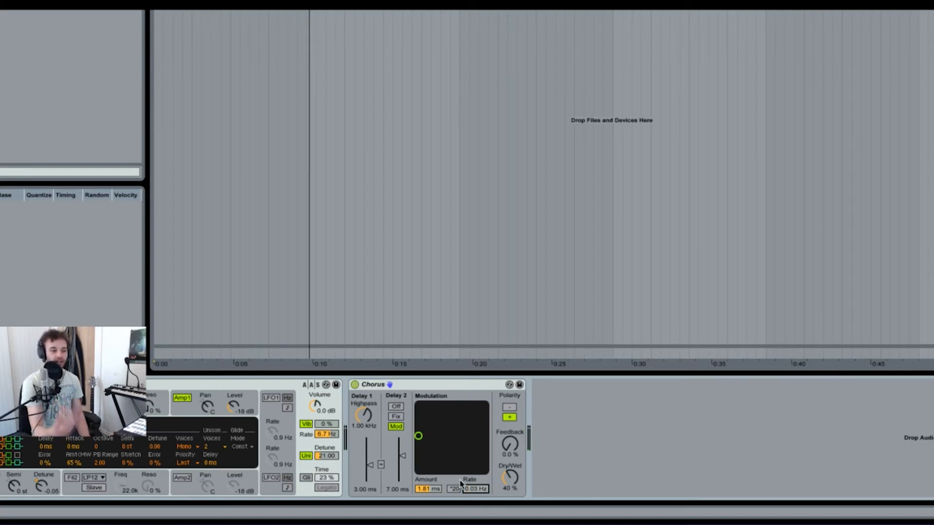
drag(470, 489, 470, 472)
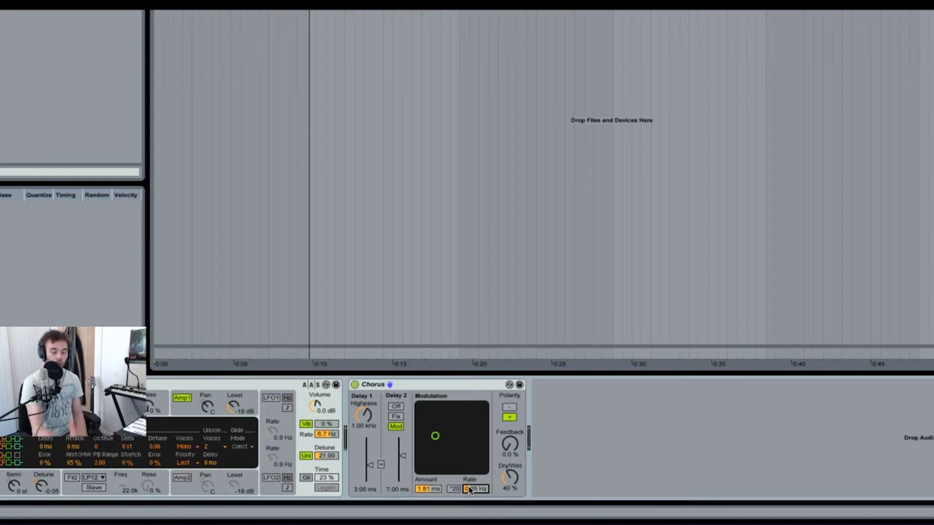
drag(429, 488, 522, 487)
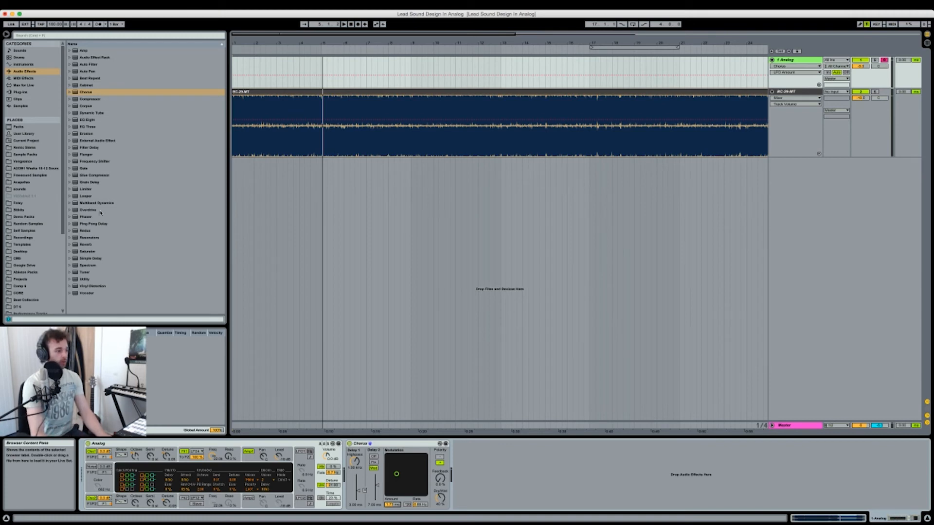
- Add a Saturator after the Chorus and turn on its soft clip
double_click(88, 252)
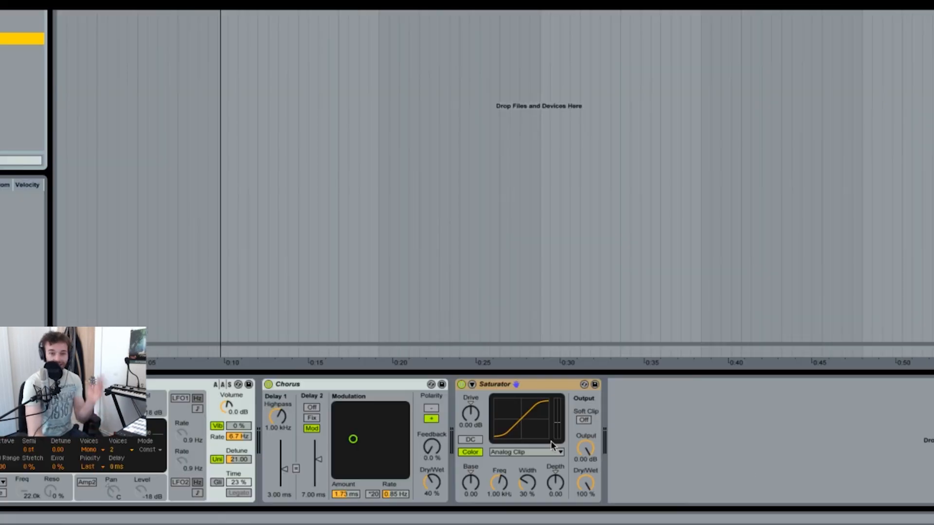
click(583, 420)
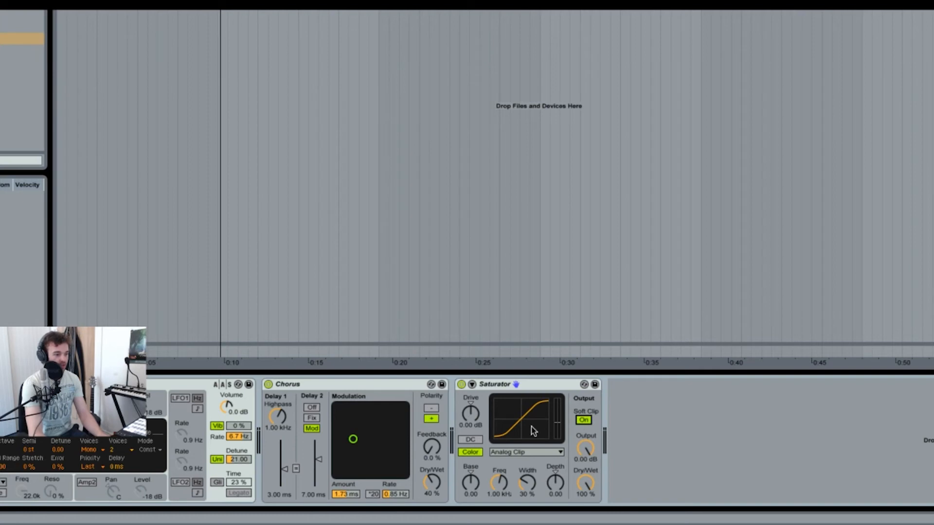
- Lower the Saturator's base to -6.86 and reduce its drive
drag(479, 484, 480, 501)
mouse_move(471, 422)
mouse_down()
mouse_move(471, 403)
mouse_move(473, 436)
mouse_up()
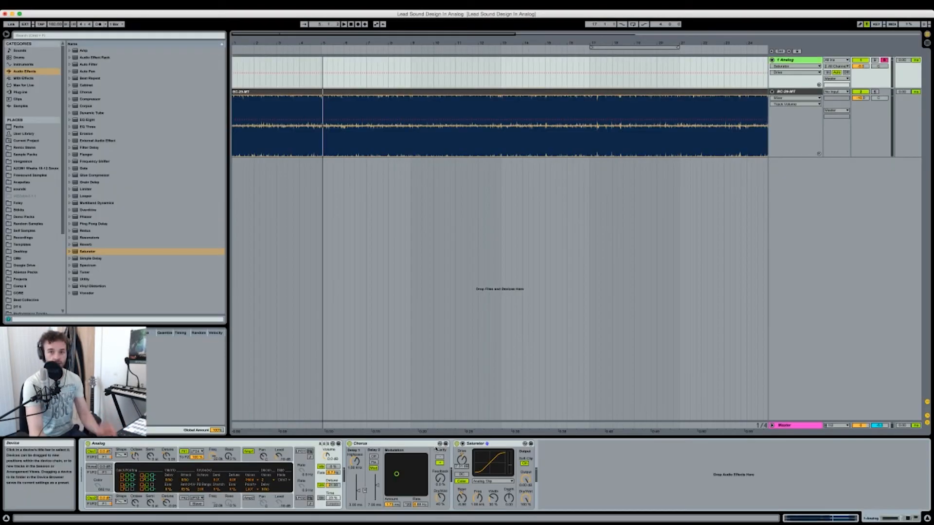
- Add an EQ Eight after the Saturator, boost band 6 by 2.60 dB at 1.77 kHz, and compare the sound with the EQ bypassed
drag(87, 120, 582, 479)
click(615, 505)
drag(660, 472, 640, 468)
click(631, 505)
click(649, 506)
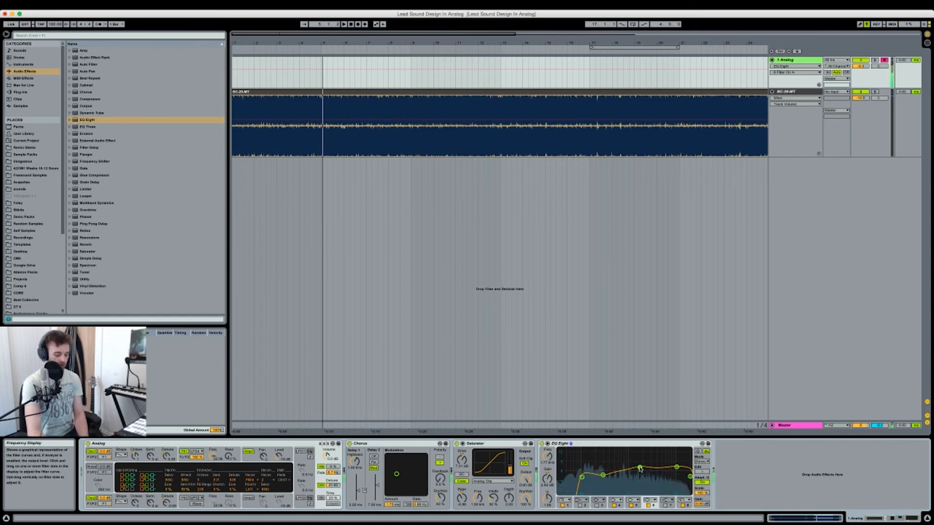
click(542, 444)
click(541, 444)
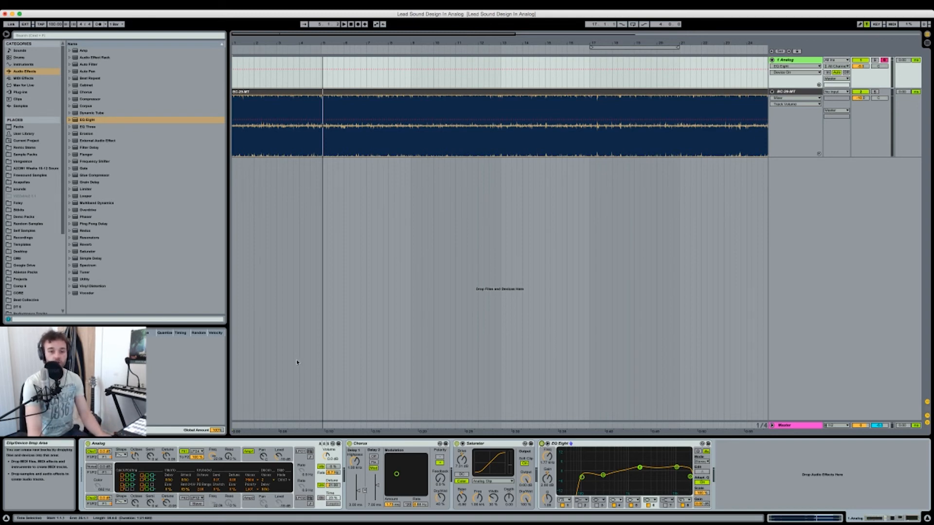
- Add a Reverb after the EQ Eight with High quality, dry/wet at 39% and reflect at -2.0 dB
drag(143, 249, 909, 475)
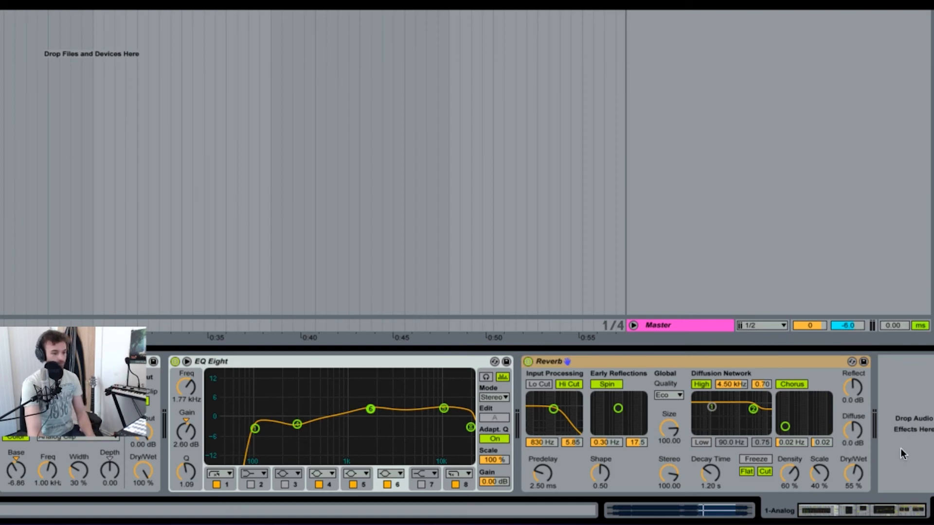
click(671, 395)
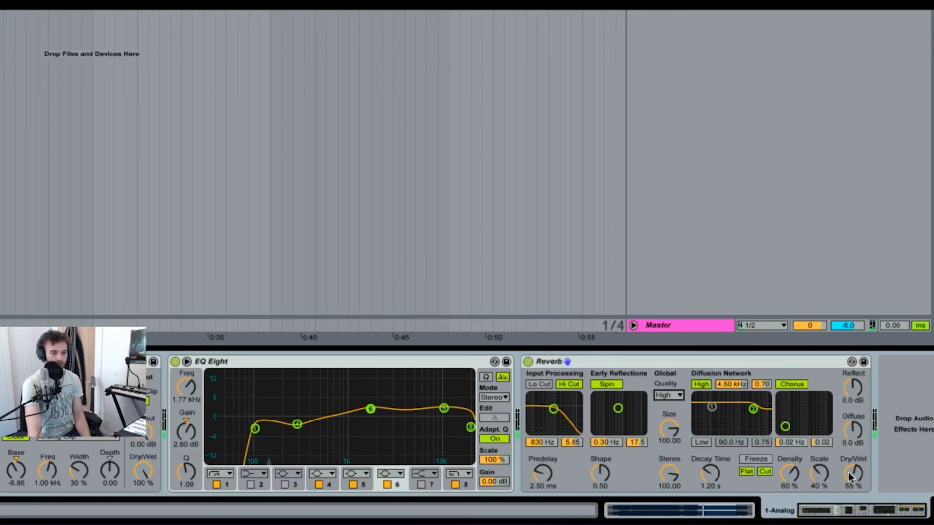
drag(848, 471, 847, 462)
drag(850, 401, 850, 409)
- Enable the Reverb's low diffusion shelf at 116 Hz with a value of 0.60, and set the input filter to 1.62 kHz
click(701, 442)
drag(711, 407, 714, 413)
drag(553, 409, 558, 409)
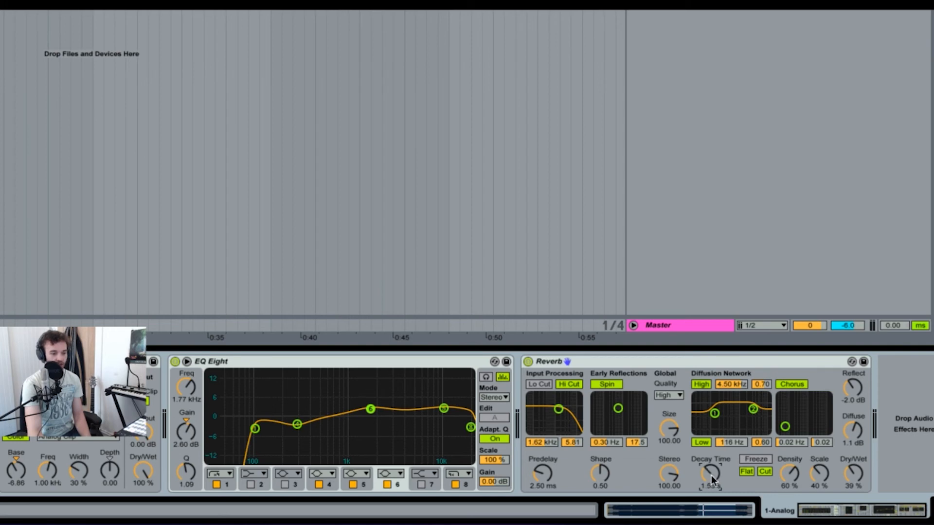
- Set the Reverb's decay time to 1.53 s, predelay to 5.60 ms, density to 59% and dry/wet to 22% while playing the sound
drag(554, 475, 553, 468)
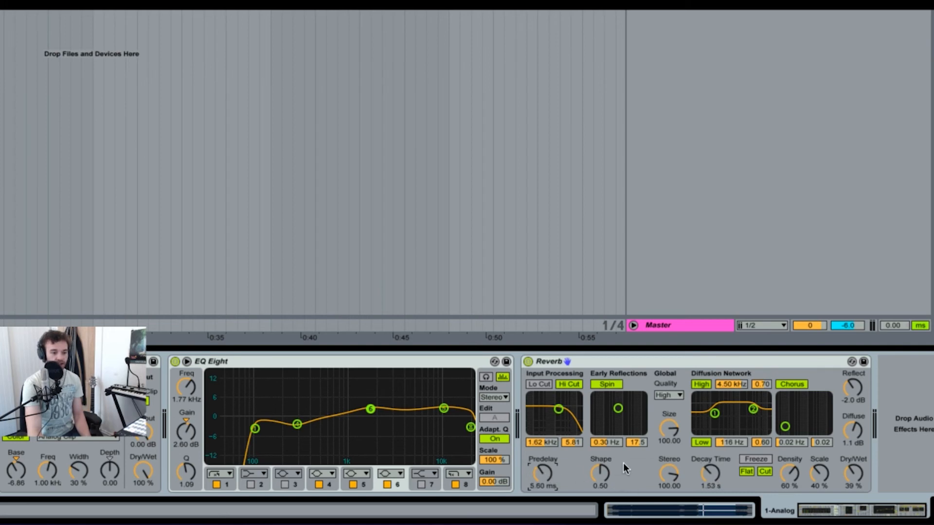
key(space)
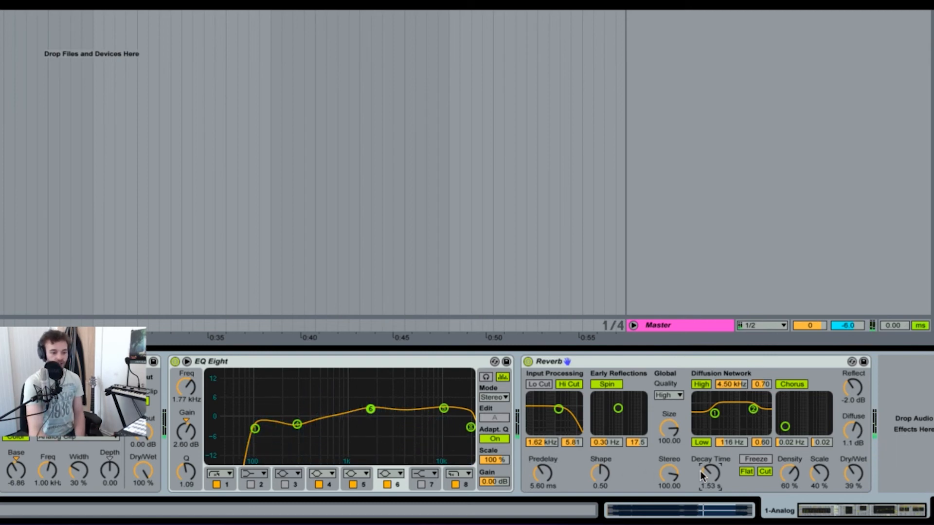
drag(790, 471, 791, 472)
drag(853, 472, 852, 476)
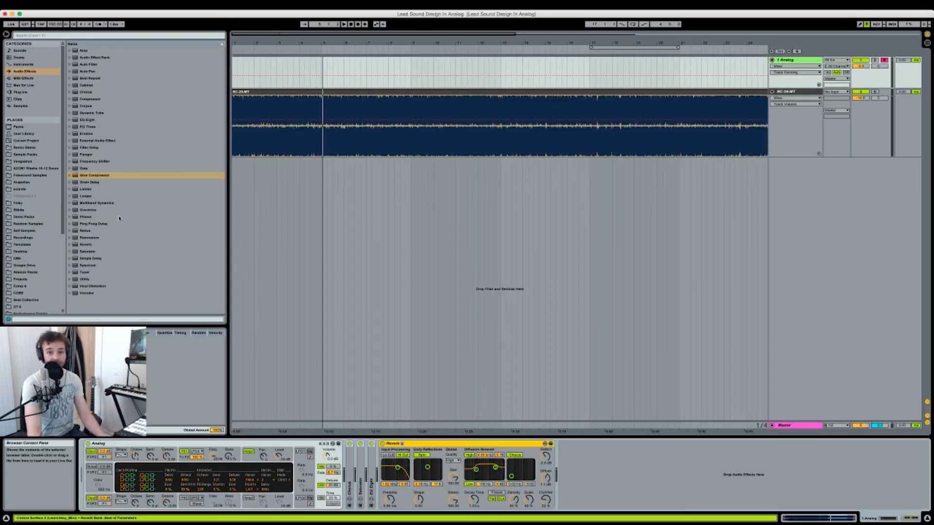
- Add a Glue Compressor after the Reverb, set its threshold to -7.62 dB, adjust attack and release, and play the track from the start
double_click(102, 175)
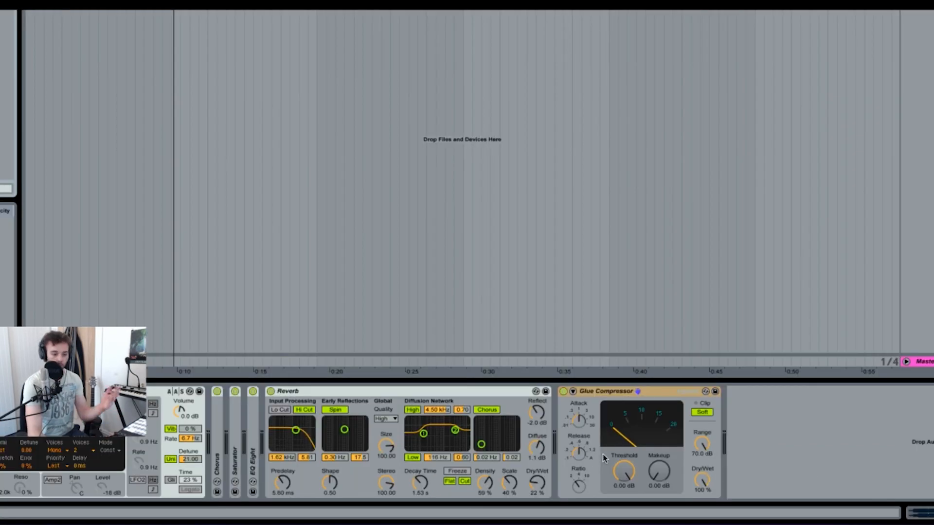
drag(624, 471, 624, 482)
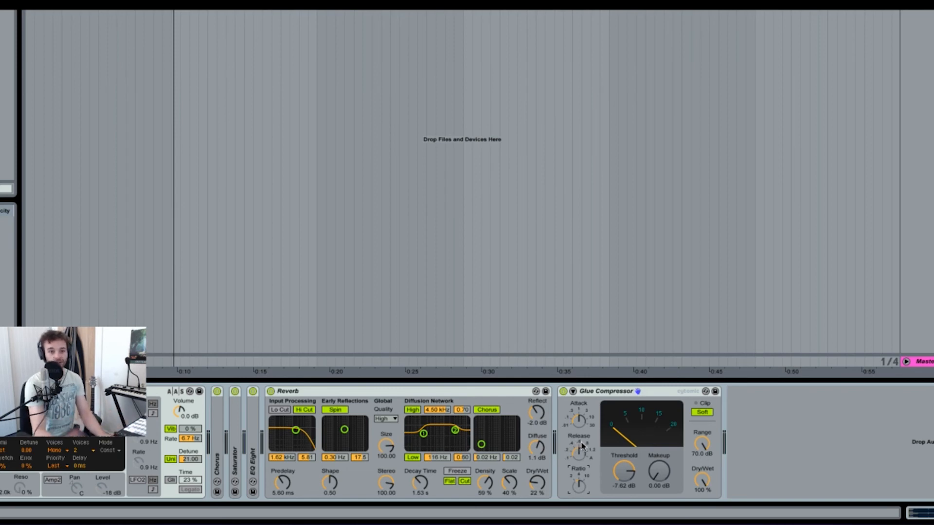
click(579, 419)
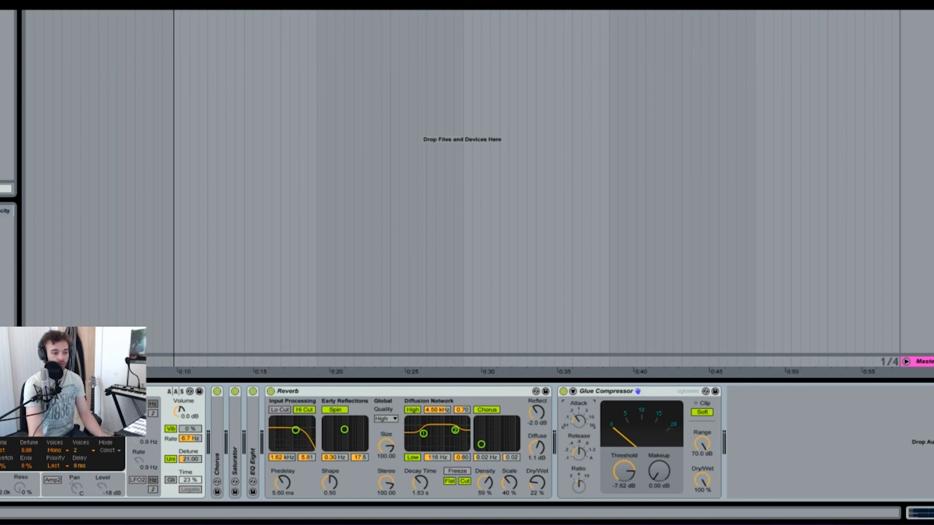
click(581, 455)
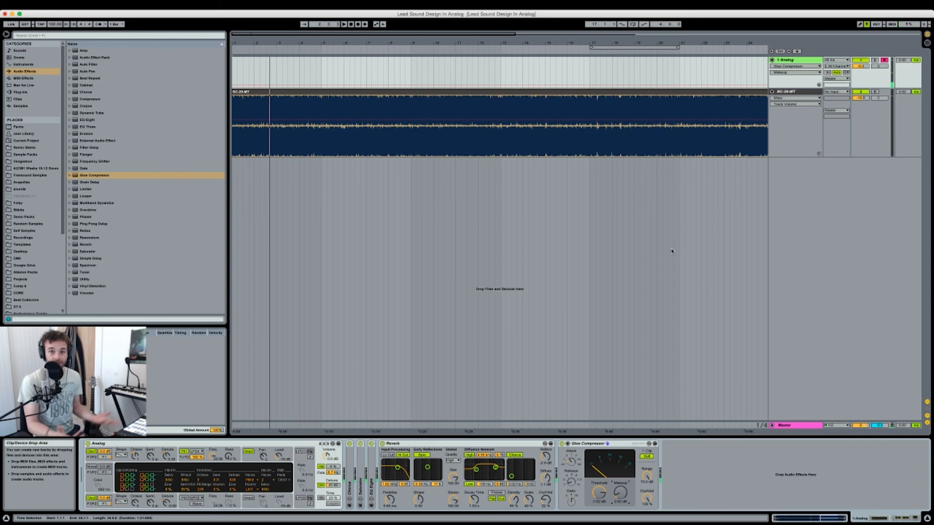
key(space)
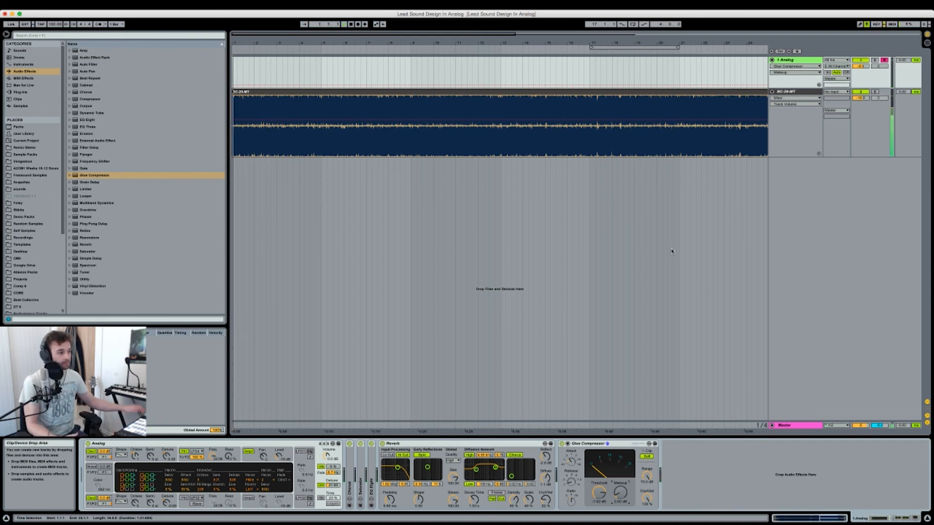